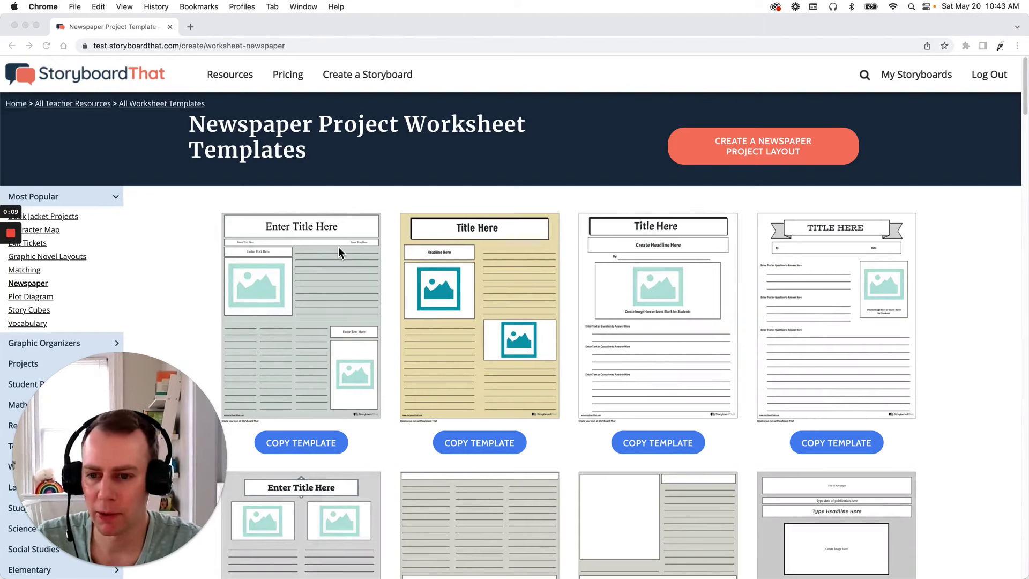
- Copy the fourth Newspaper Project worksheet template, the one with the ribbon TITLE HERE banner
{"action": "scroll", "coordinate": [584, 282], "scroll_direction": "down", "scroll_amount": 5}
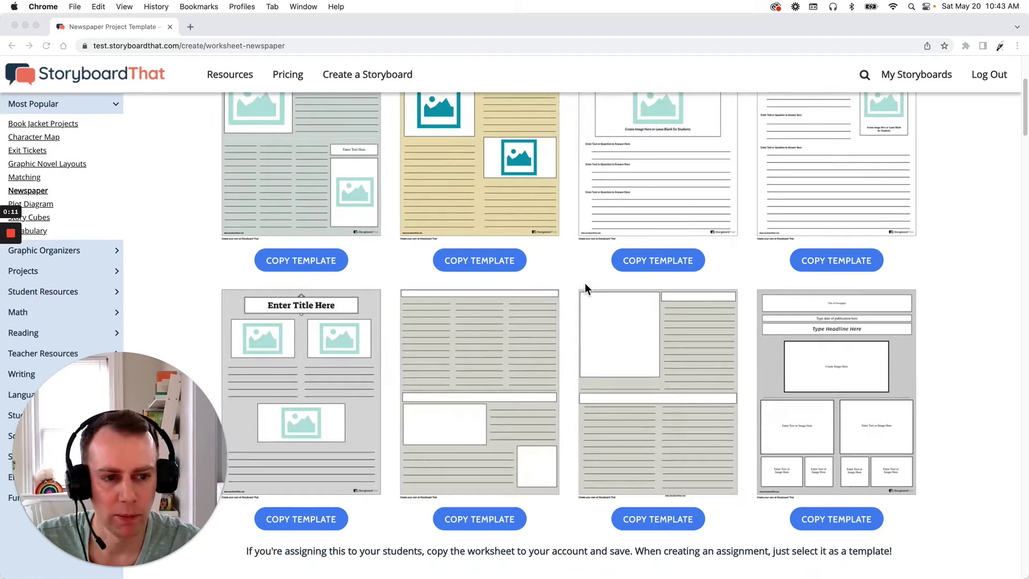
{"action": "scroll", "coordinate": [592, 280], "scroll_direction": "up", "scroll_amount": 3}
{"action": "scroll", "coordinate": [593, 280], "scroll_direction": "up", "scroll_amount": 2}
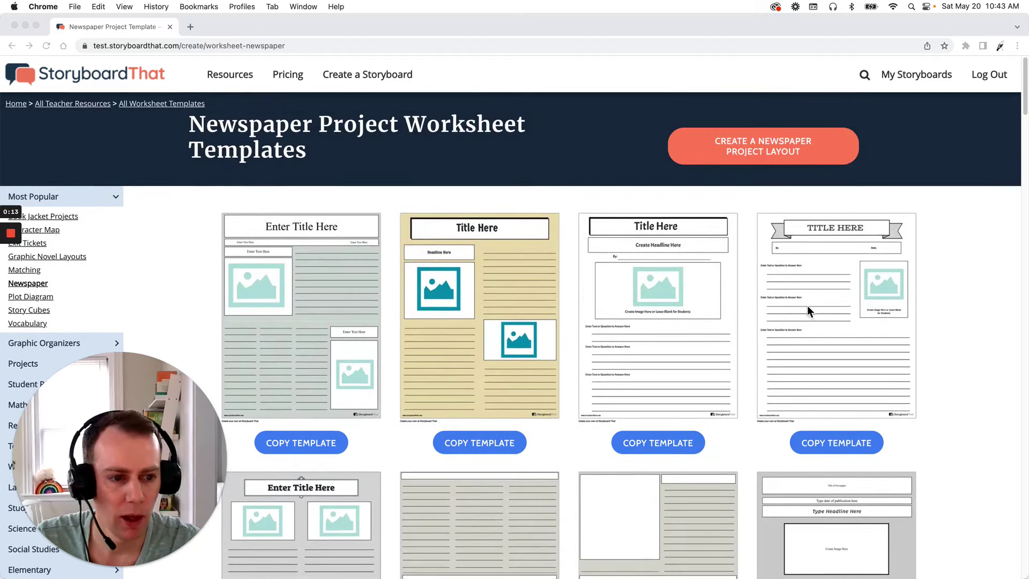
{"action": "left_click", "coordinate": [841, 440]}
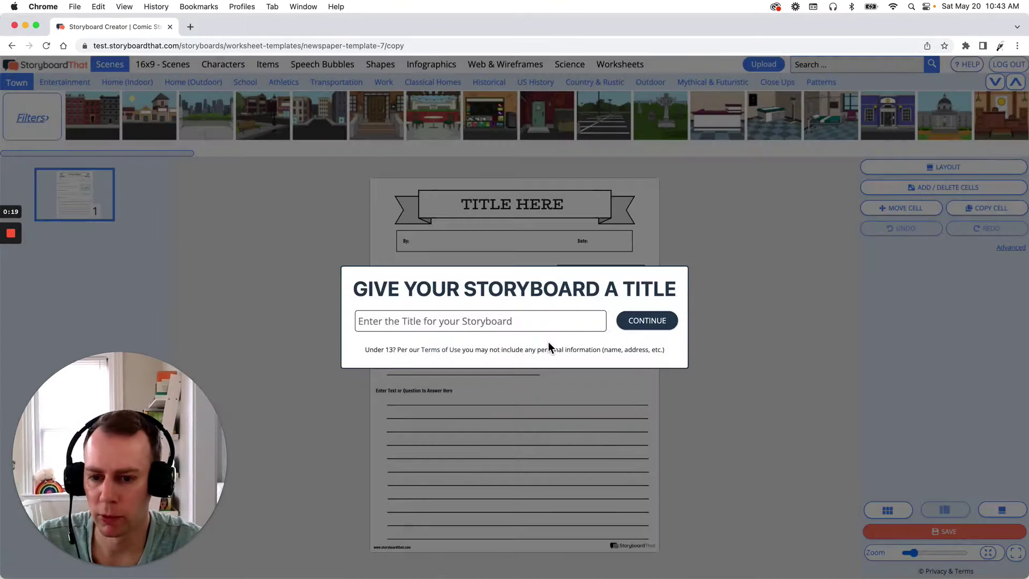
- Title the storyboard 'Template 1' and continue into the editor
{"action": "left_click", "coordinate": [529, 326]}
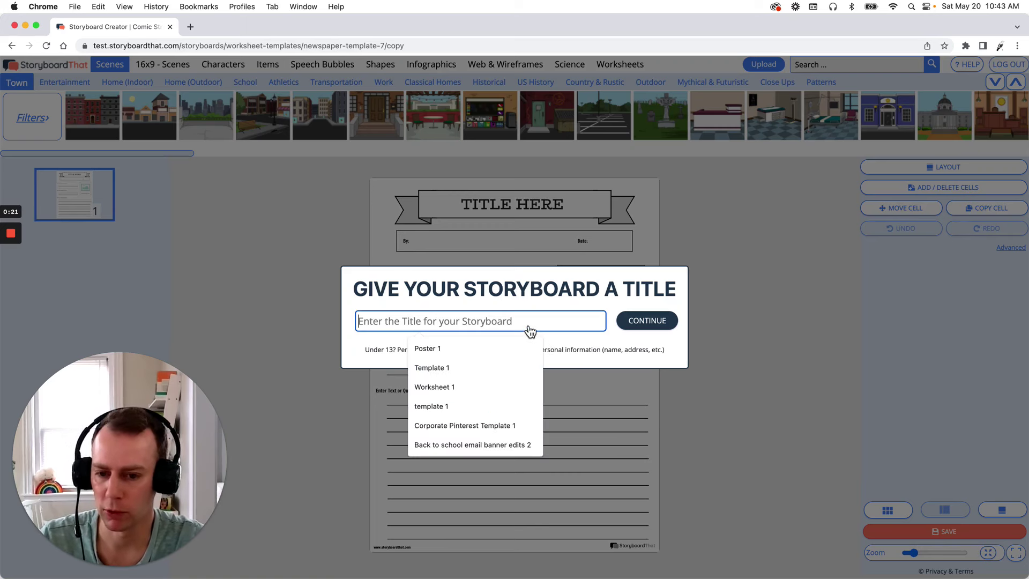
{"action": "type", "text": "Template"}
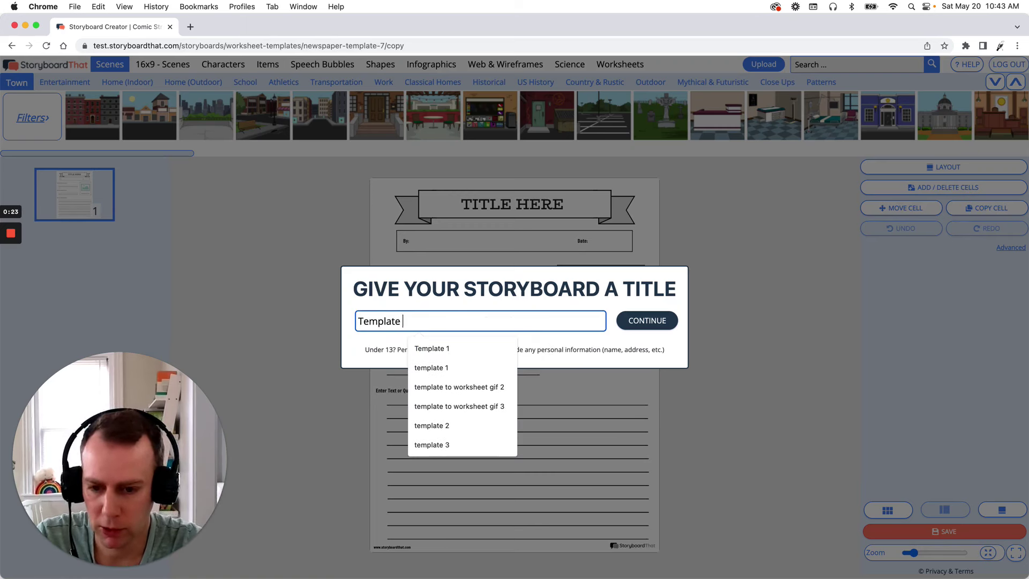
{"action": "type", "text": " 1"}
{"action": "left_click", "coordinate": [630, 321]}
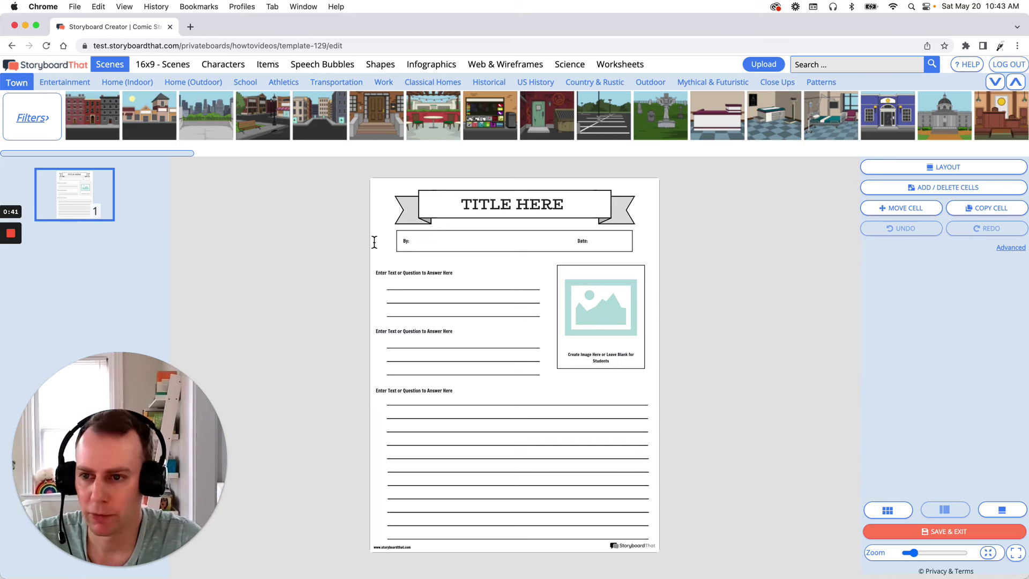
- Show the Sports category in the Characters library
{"action": "left_click", "coordinate": [224, 65]}
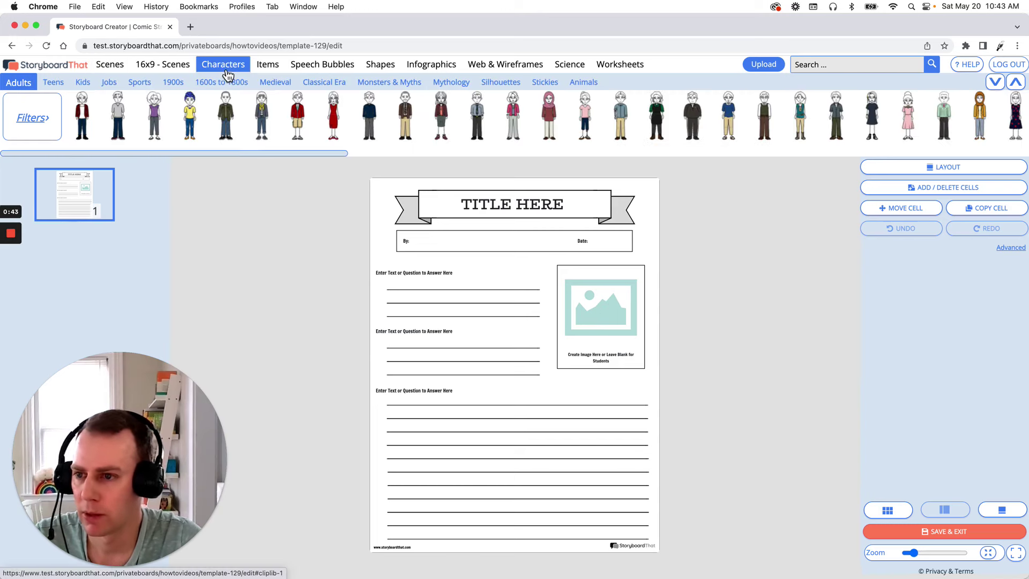
{"action": "left_click", "coordinate": [138, 82]}
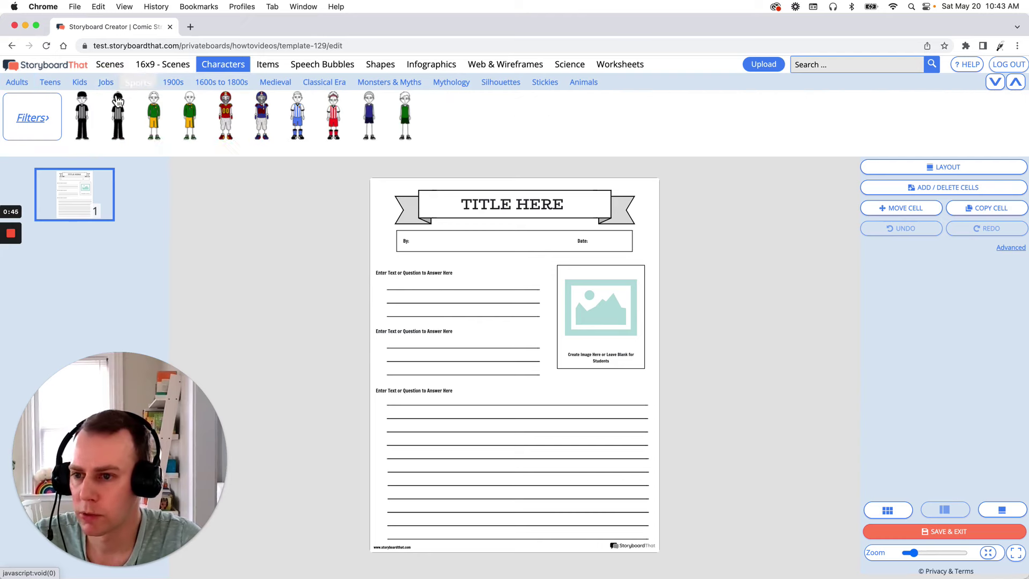
- Place the red-capped baseball player on the worksheet and pose him smiling with a bat and ball
{"action": "mouse_move", "coordinate": [115, 99]}
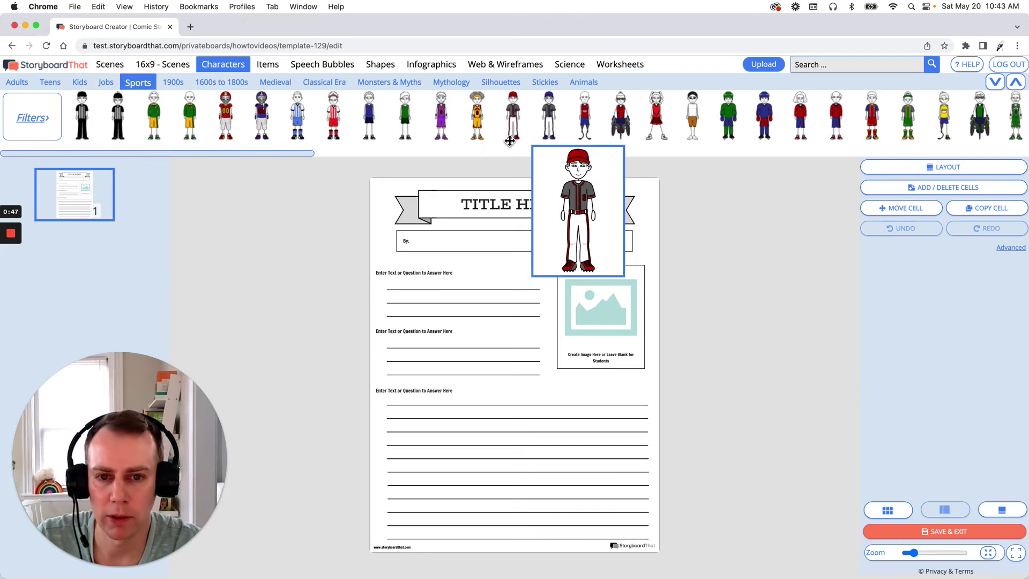
{"action": "mouse_move", "coordinate": [549, 123]}
{"action": "mouse_move", "coordinate": [517, 121]}
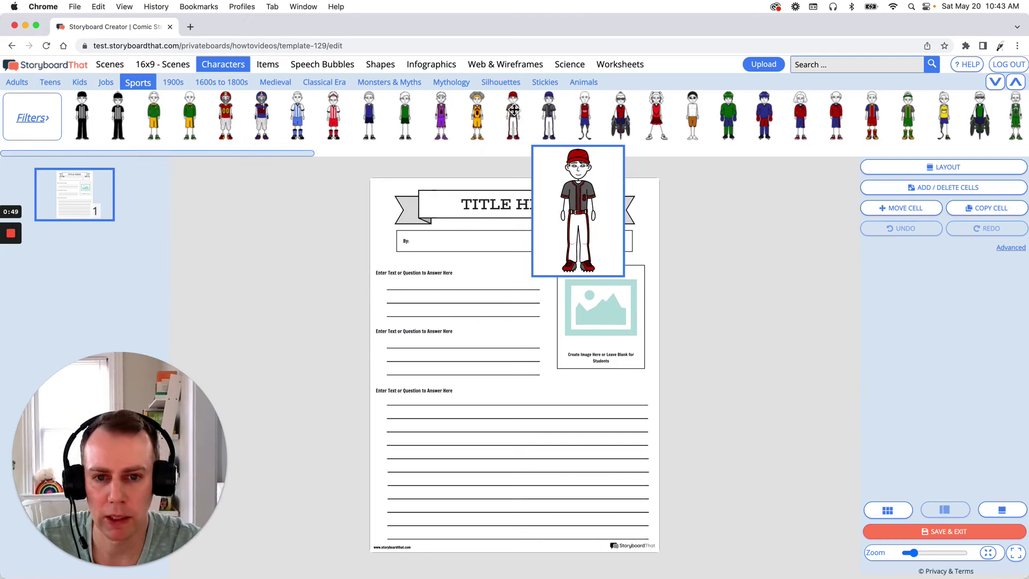
{"action": "left_click_drag", "start_coordinate": [514, 109], "coordinate": [604, 349]}
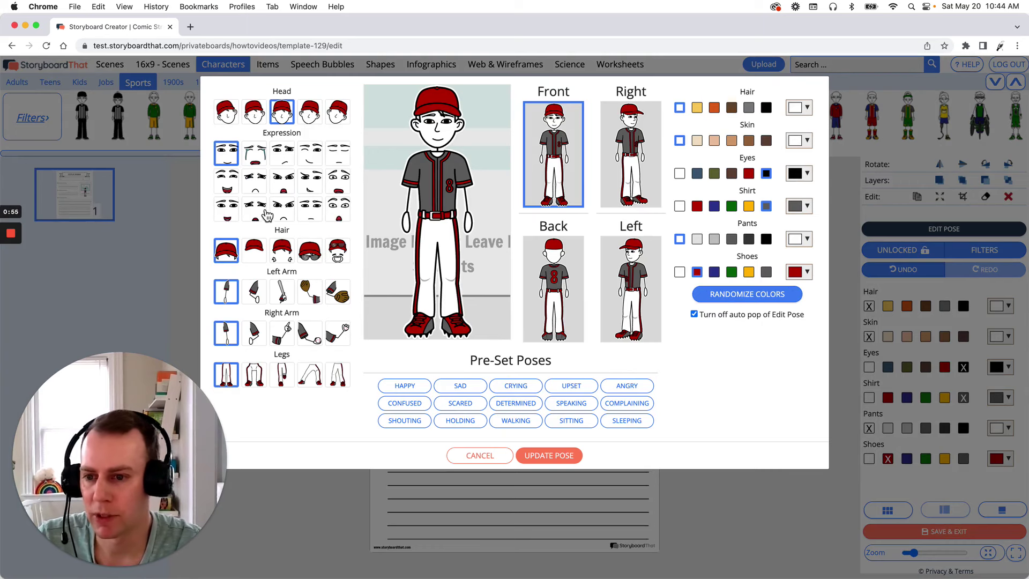
{"action": "left_click", "coordinate": [232, 218]}
{"action": "left_click", "coordinate": [285, 294]}
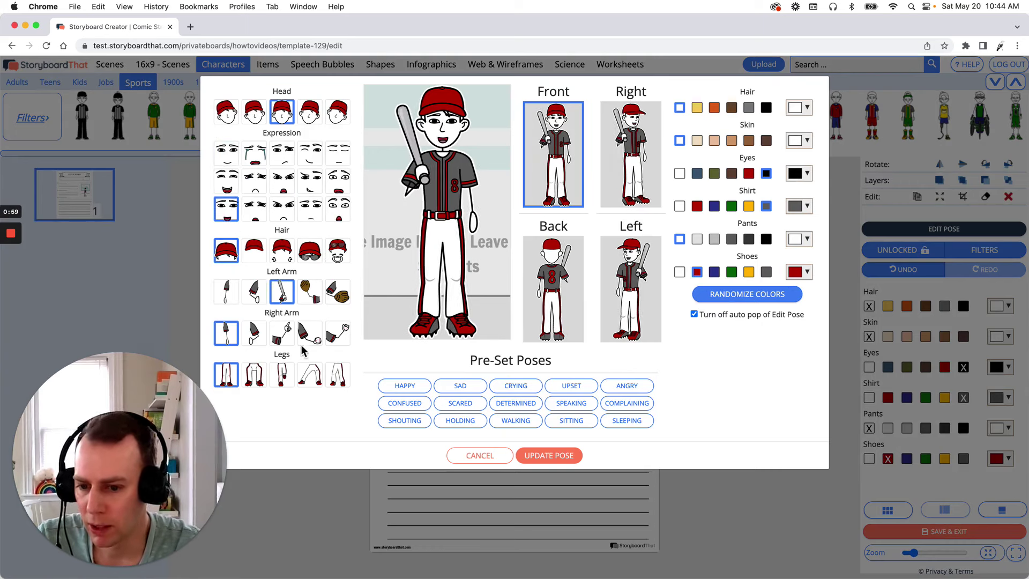
{"action": "left_click", "coordinate": [311, 338]}
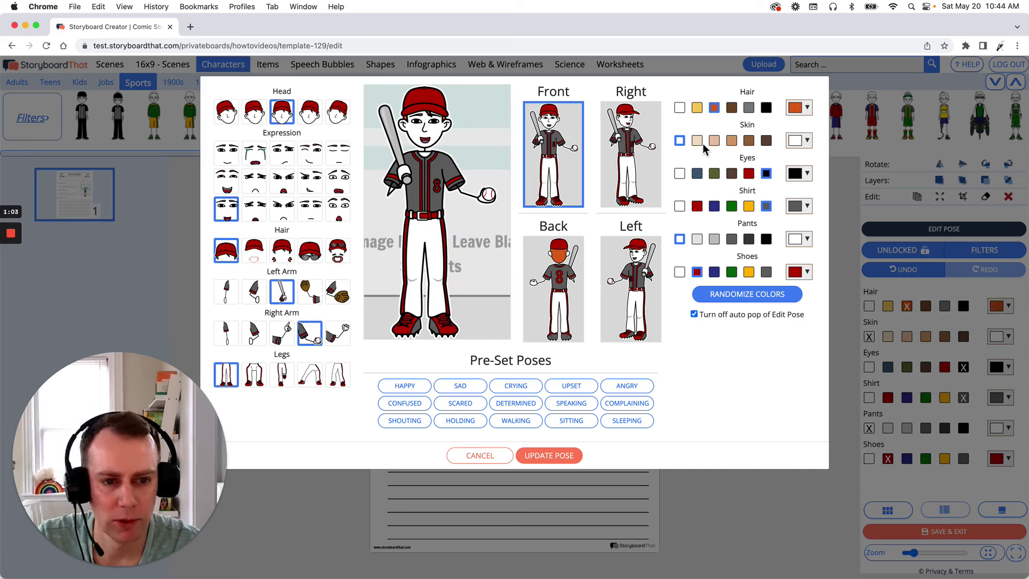
- Apply the new pose and position the baseball player over the image box
{"action": "left_click", "coordinate": [557, 457]}
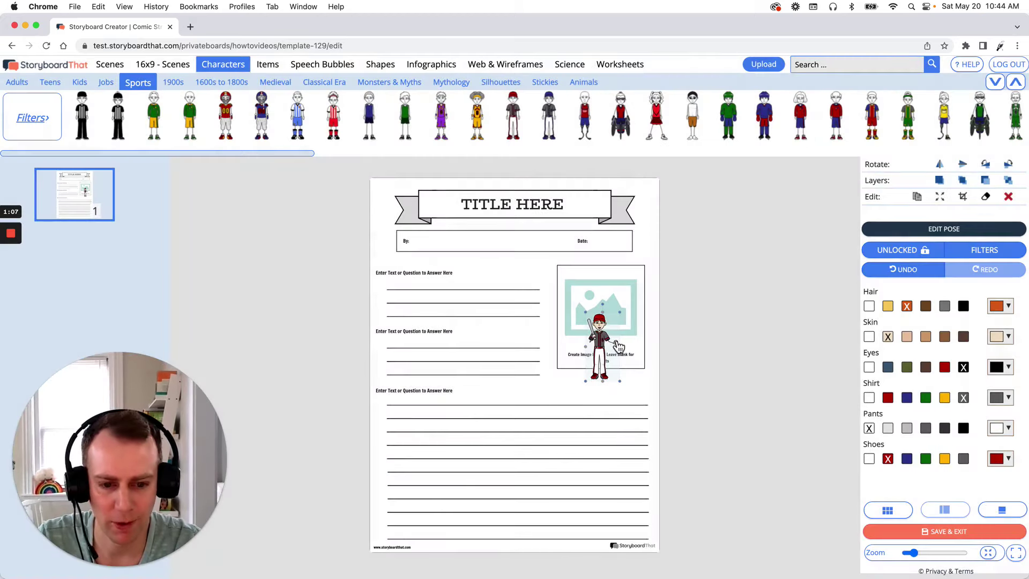
{"action": "left_click_drag", "start_coordinate": [603, 347], "coordinate": [548, 259]}
{"action": "left_click", "coordinate": [613, 342]}
{"action": "left_click_drag", "start_coordinate": [604, 308], "coordinate": [606, 332]}
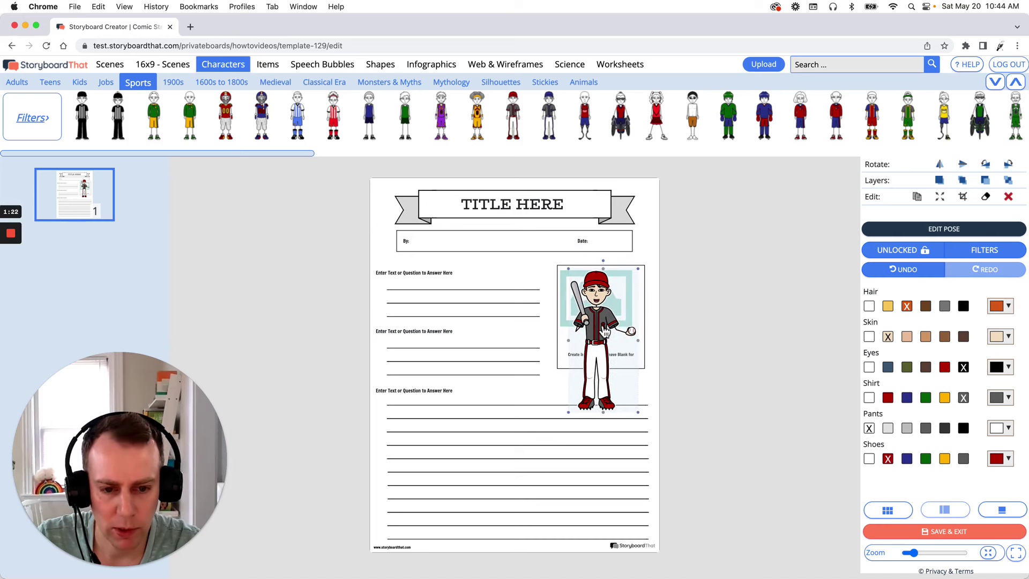
{"action": "left_click", "coordinate": [718, 329]}
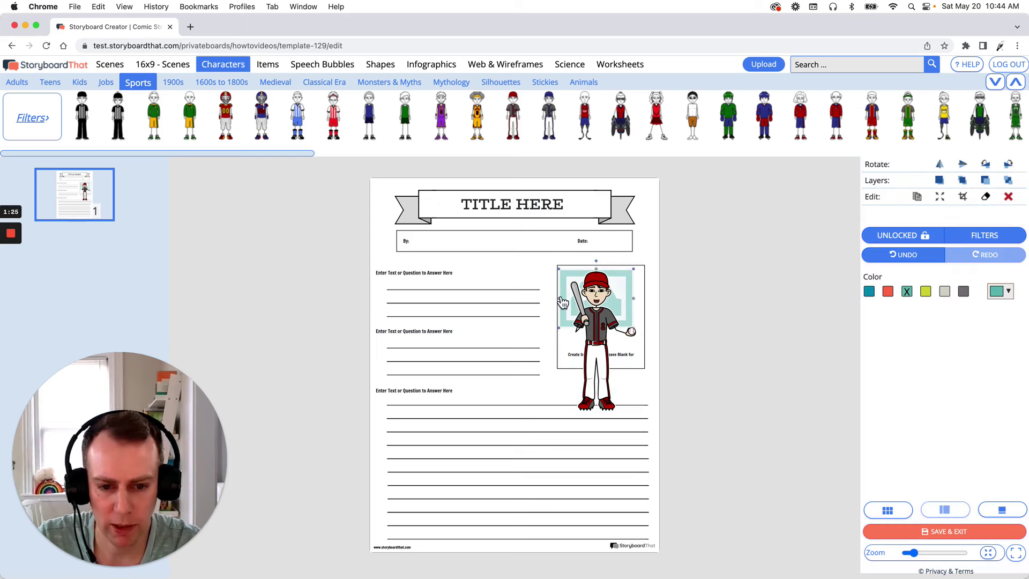
- Delete the teal image placeholder behind the player and reselect the player
{"action": "left_click", "coordinate": [564, 303]}
{"action": "left_click", "coordinate": [1009, 197]}
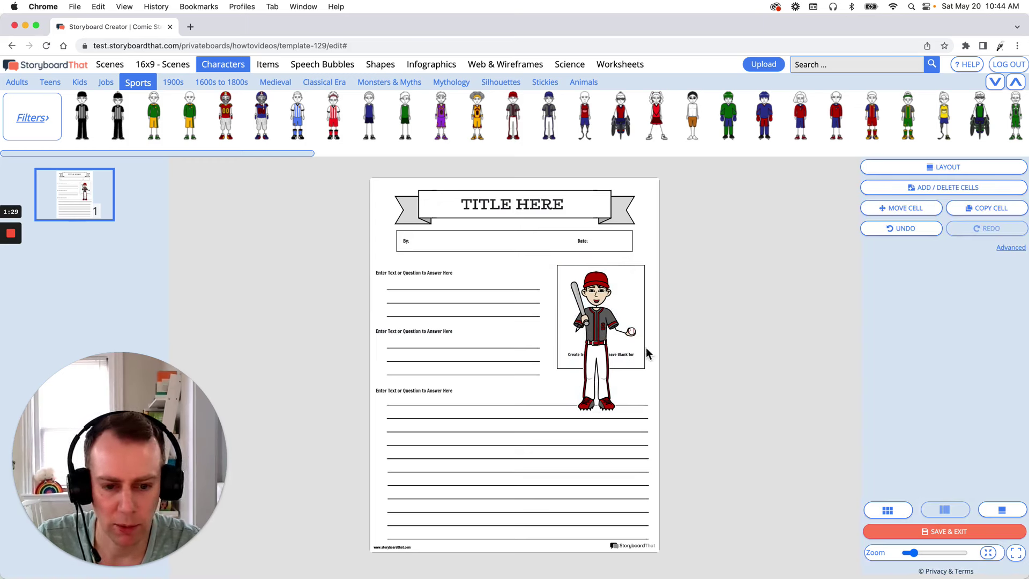
{"action": "left_click", "coordinate": [606, 333]}
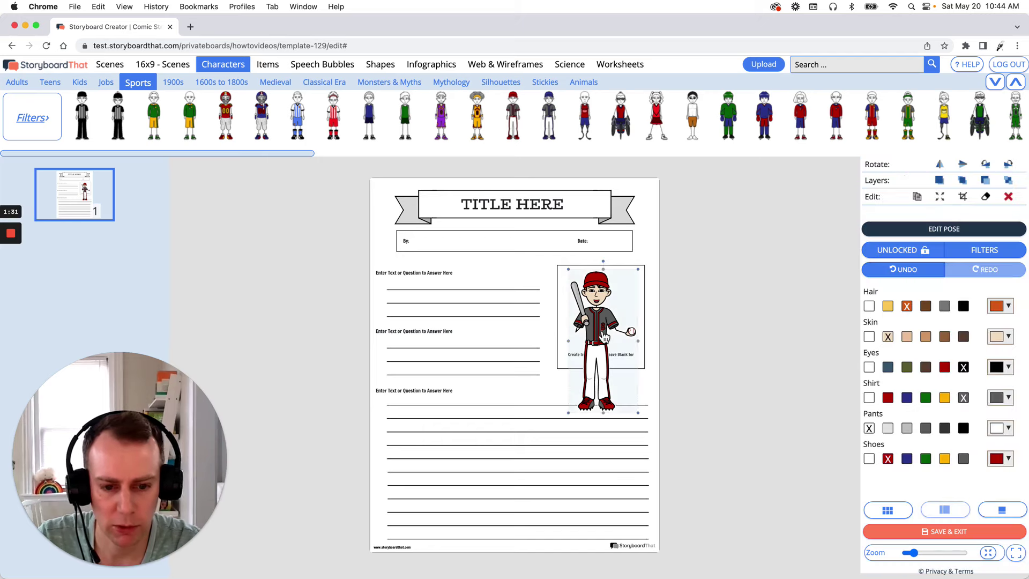
- Crop the baseball player at the thighs so his upper body fits the image box
{"action": "left_click", "coordinate": [964, 200]}
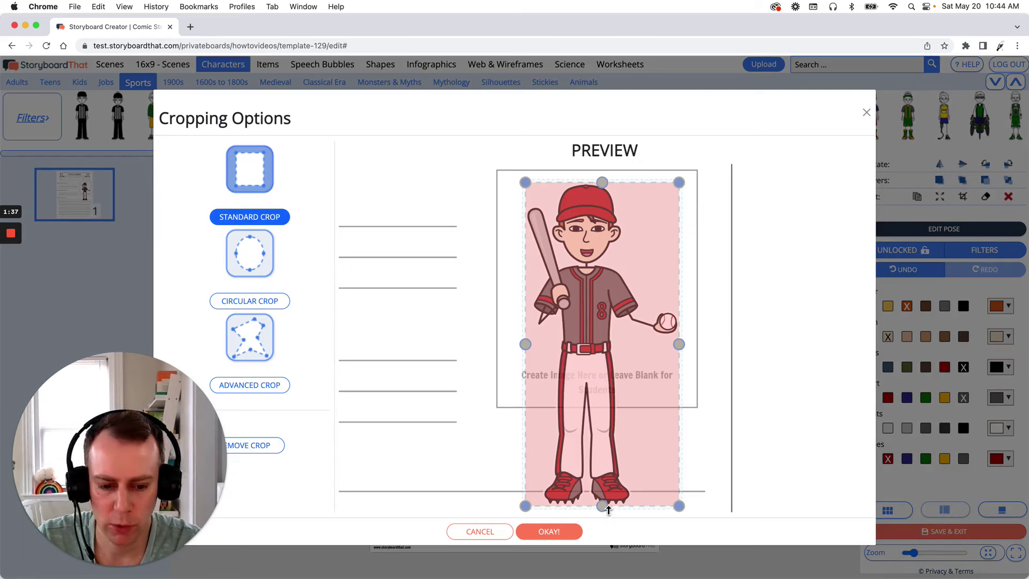
{"action": "left_click_drag", "start_coordinate": [604, 507], "coordinate": [605, 363]}
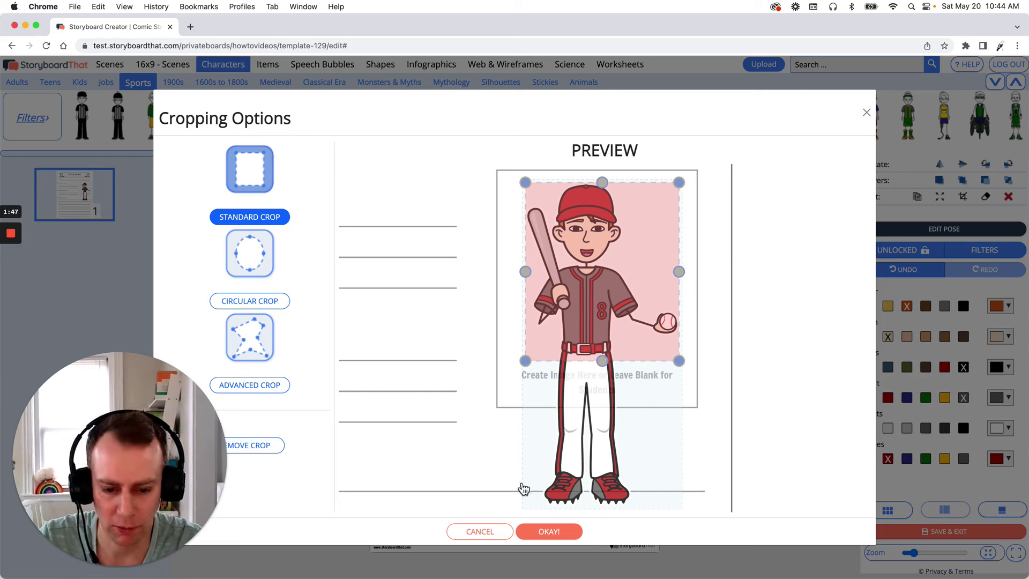
{"action": "left_click", "coordinate": [564, 534]}
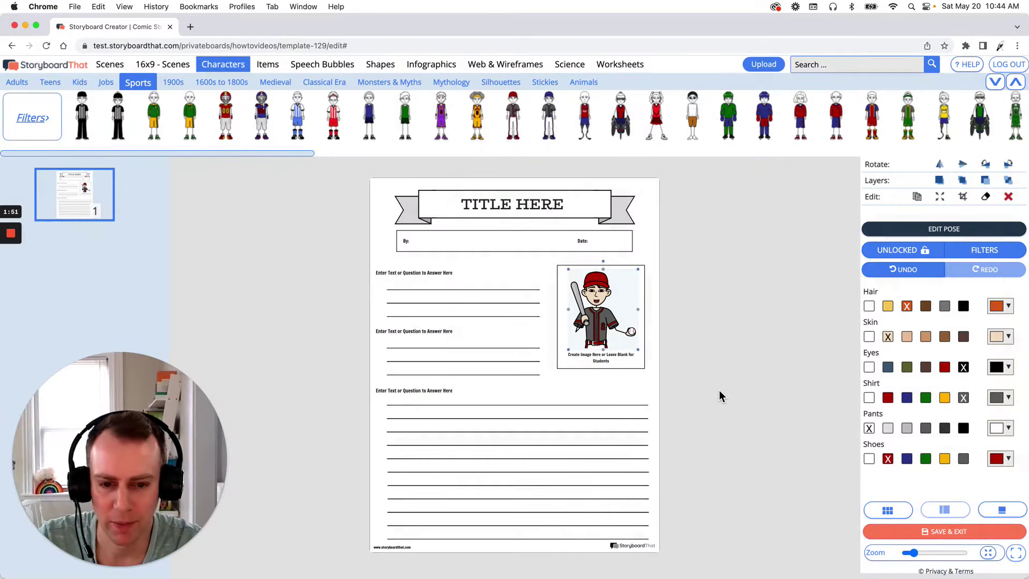
{"action": "left_click", "coordinate": [739, 403]}
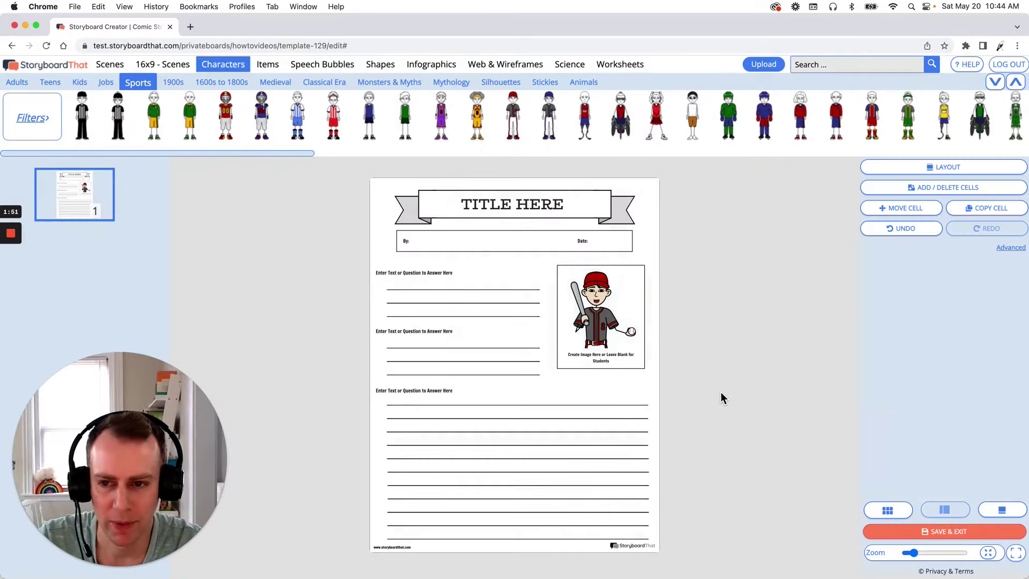
{"action": "left_click", "coordinate": [266, 66]}
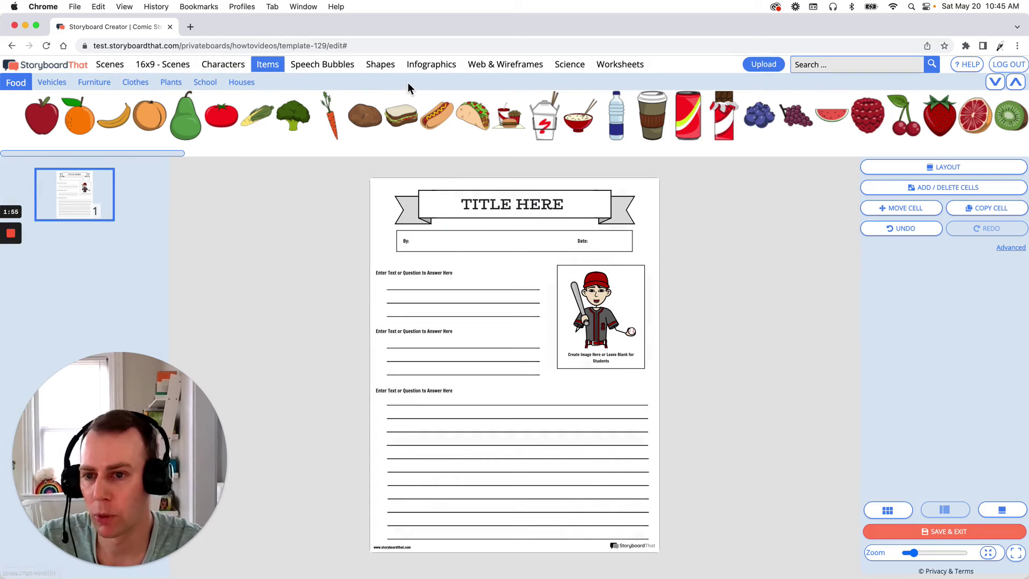
{"action": "left_click", "coordinate": [836, 67]}
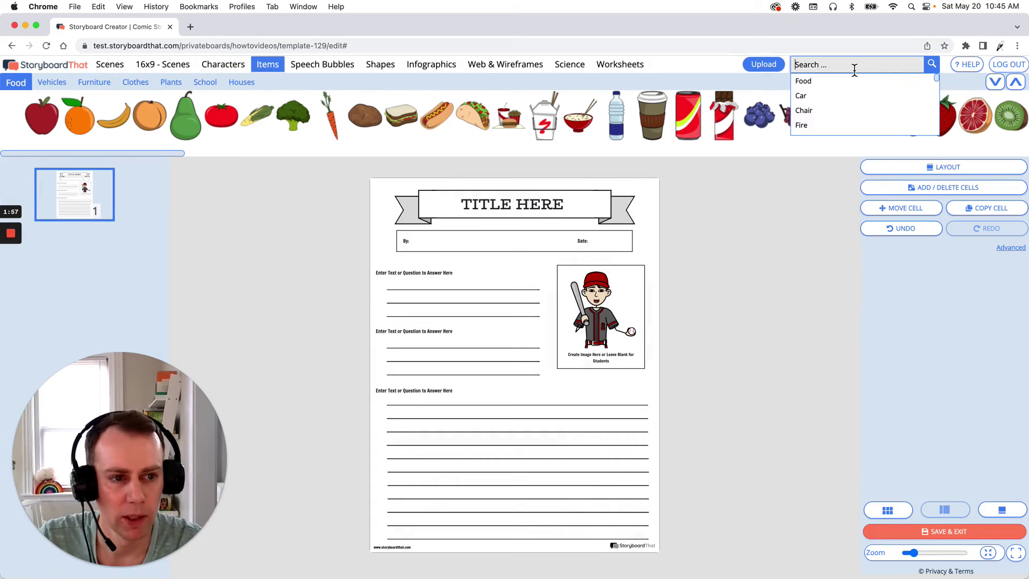
{"action": "type", "text": "base"}
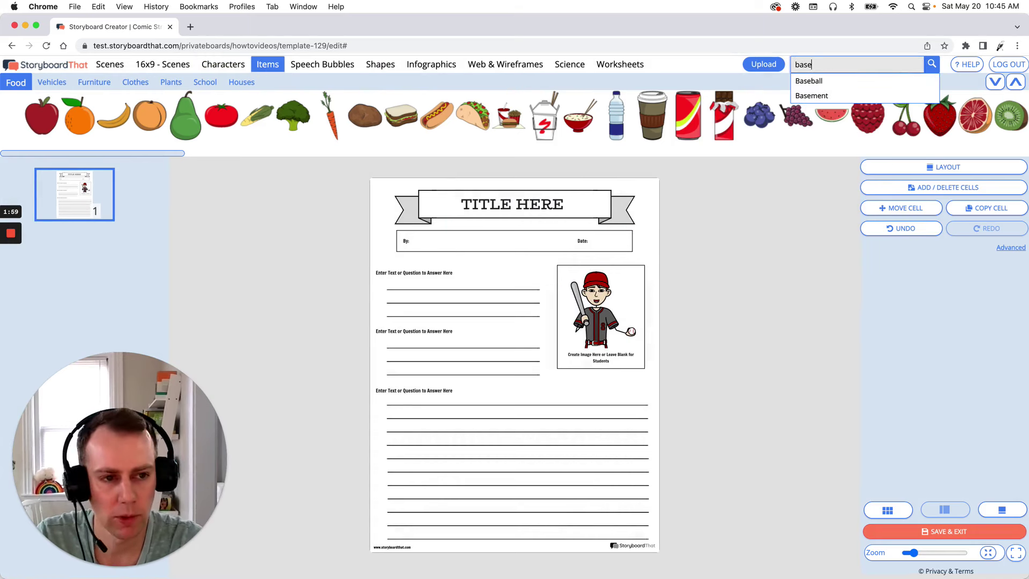
{"action": "type", "text": "ball"}
{"action": "left_click", "coordinate": [932, 70]}
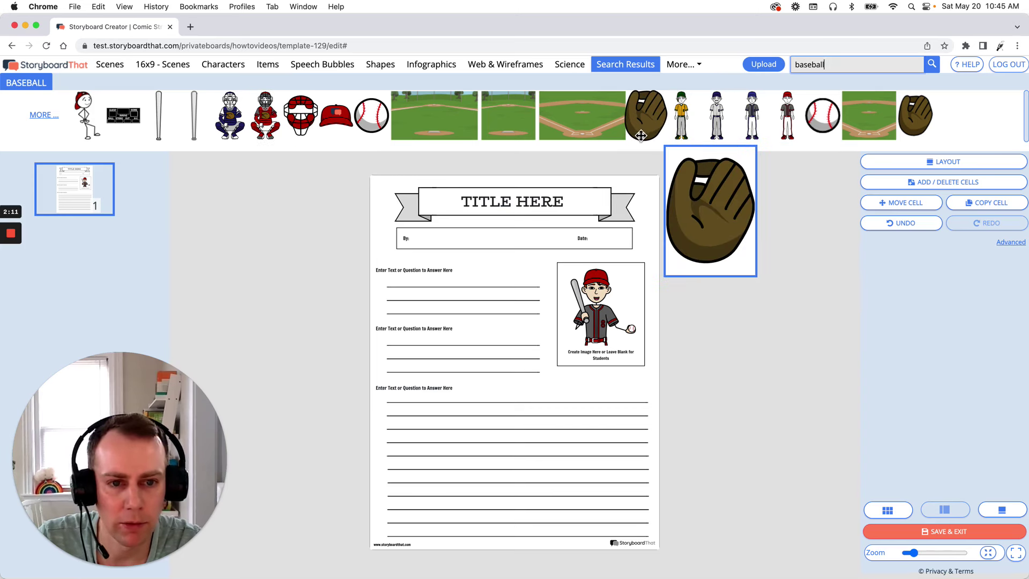
{"action": "left_click_drag", "start_coordinate": [648, 122], "coordinate": [621, 294]}
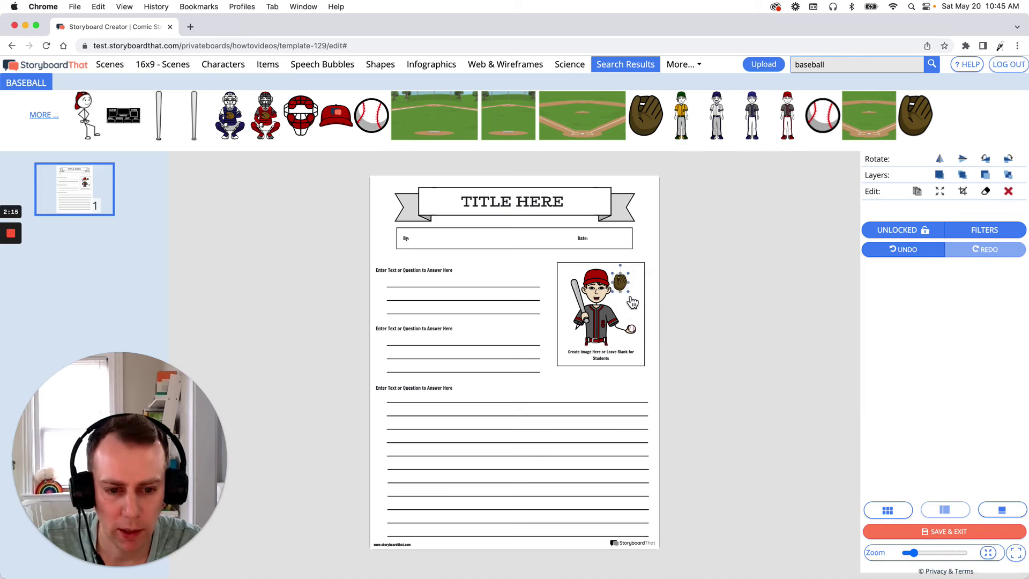
{"action": "left_click_drag", "start_coordinate": [629, 293], "coordinate": [634, 305]}
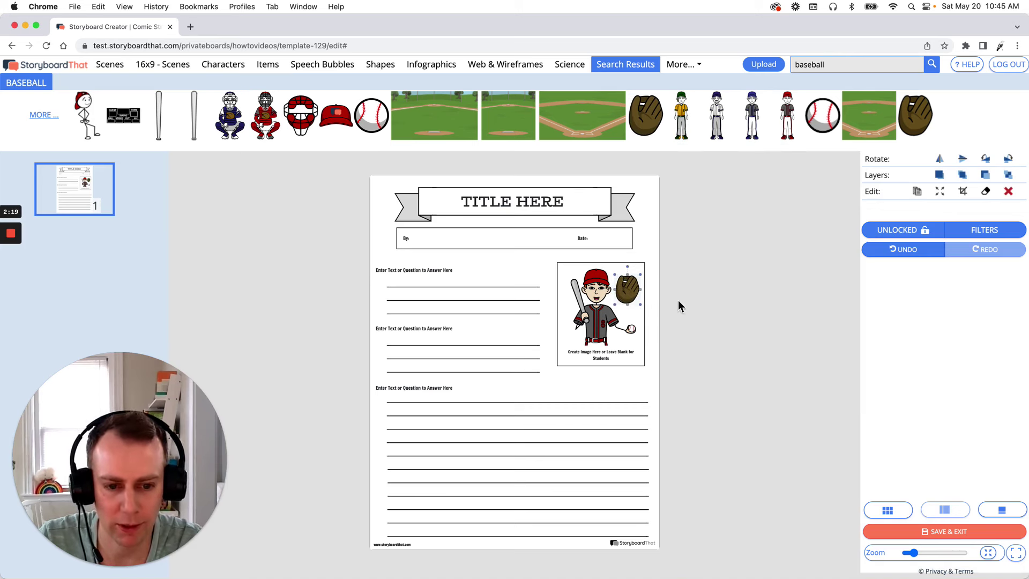
{"action": "left_click", "coordinate": [793, 322]}
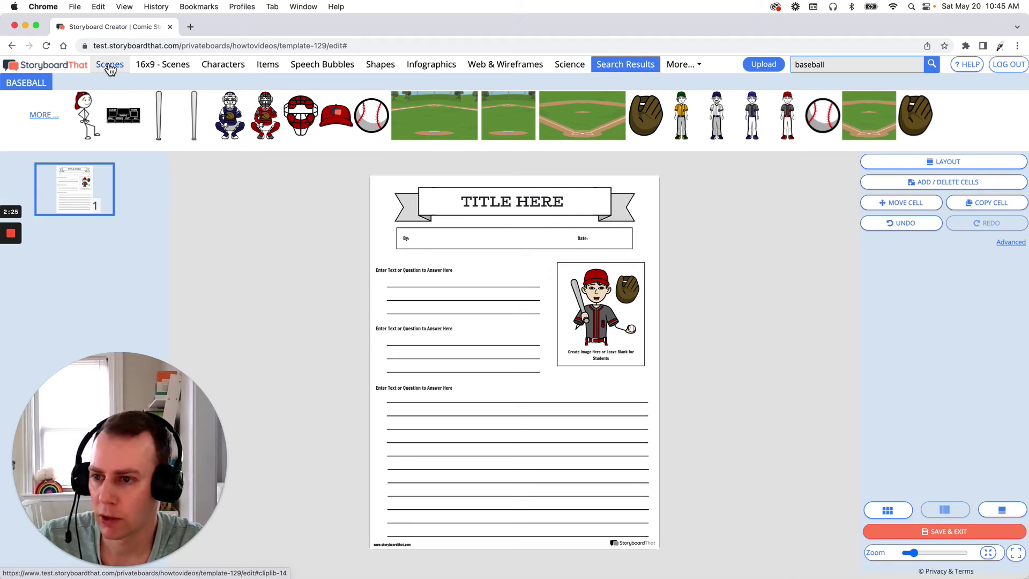
{"action": "left_click_drag", "start_coordinate": [397, 134], "coordinate": [563, 141]}
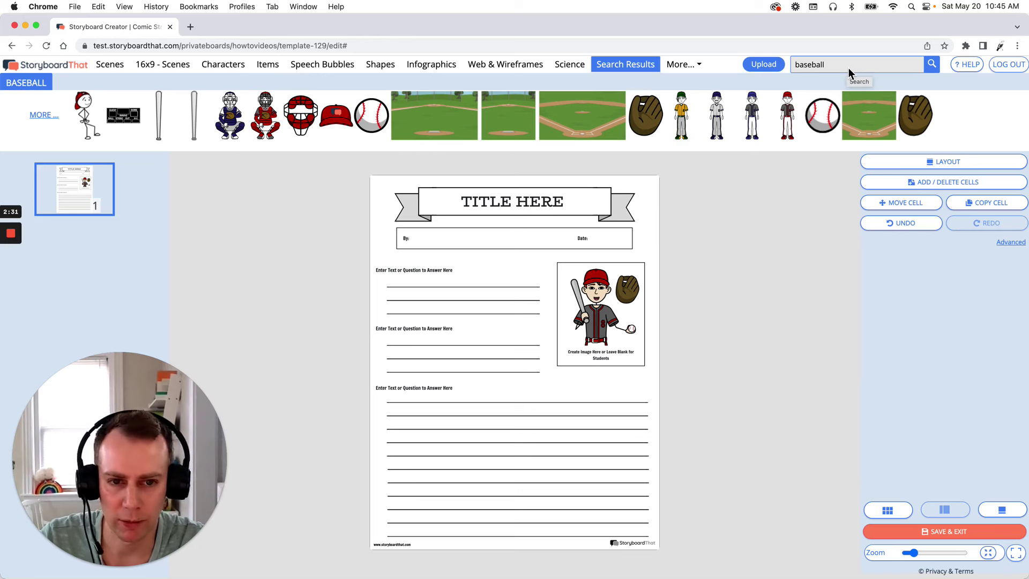
- Drop the baseball-field scene onto the image box and shrink it to the box's size
{"action": "mouse_move", "coordinate": [854, 105]}
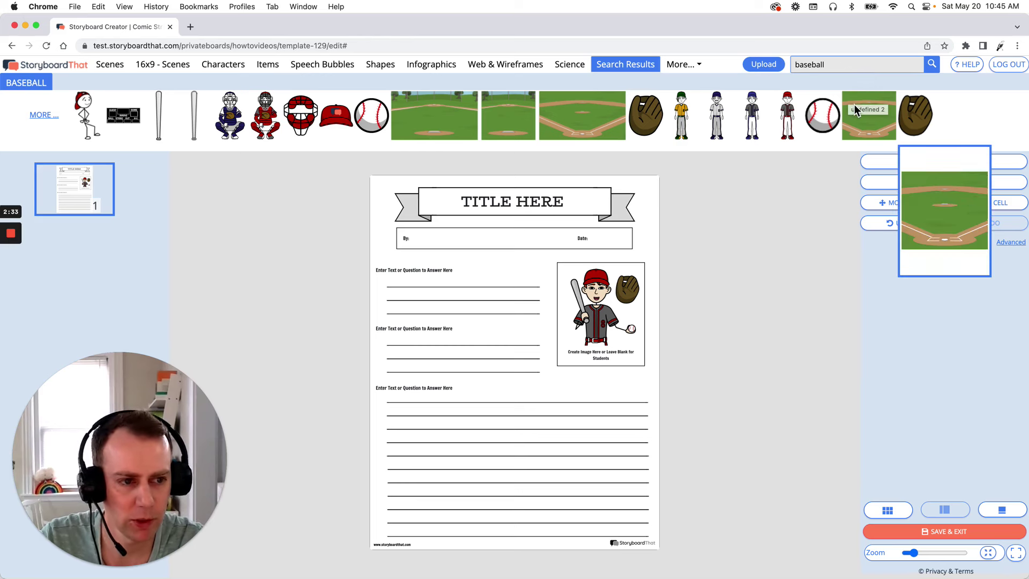
{"action": "left_click_drag", "start_coordinate": [888, 134], "coordinate": [583, 340]}
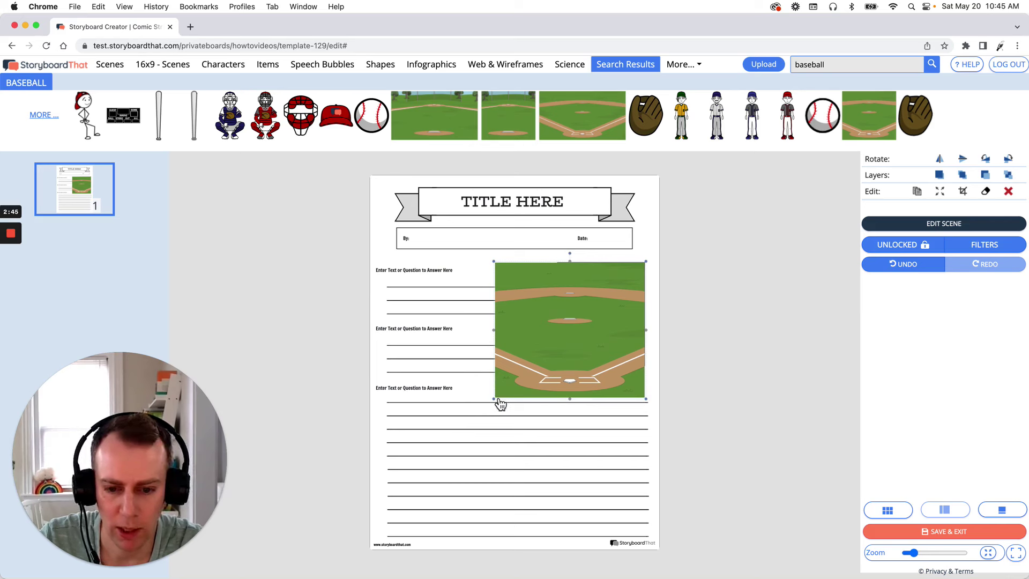
{"action": "left_click_drag", "start_coordinate": [499, 399], "coordinate": [556, 352]}
- Crop a sliver off the left edge of the baseball-field image
{"action": "left_click", "coordinate": [962, 191]}
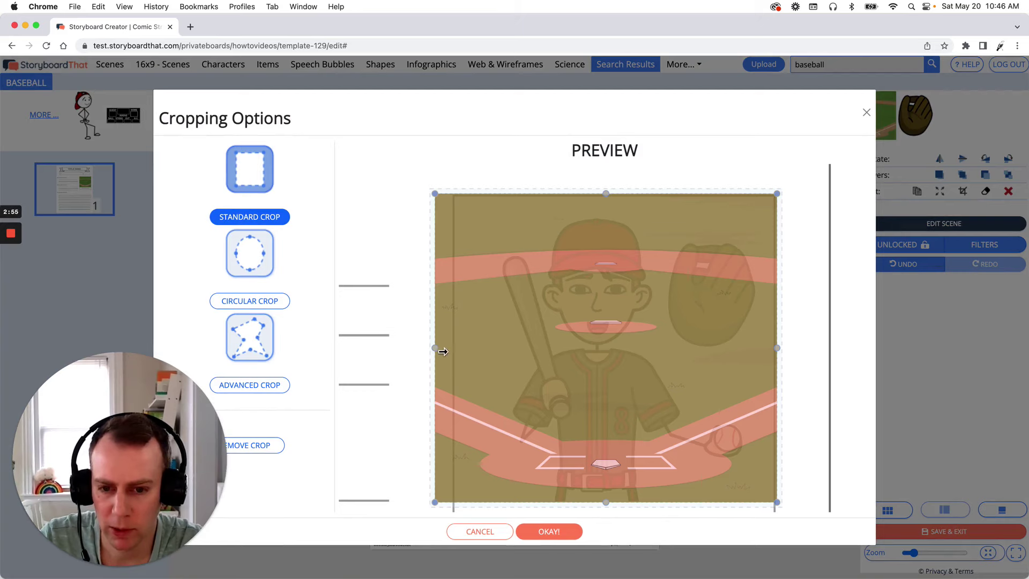
{"action": "left_click_drag", "start_coordinate": [444, 352], "coordinate": [455, 351]}
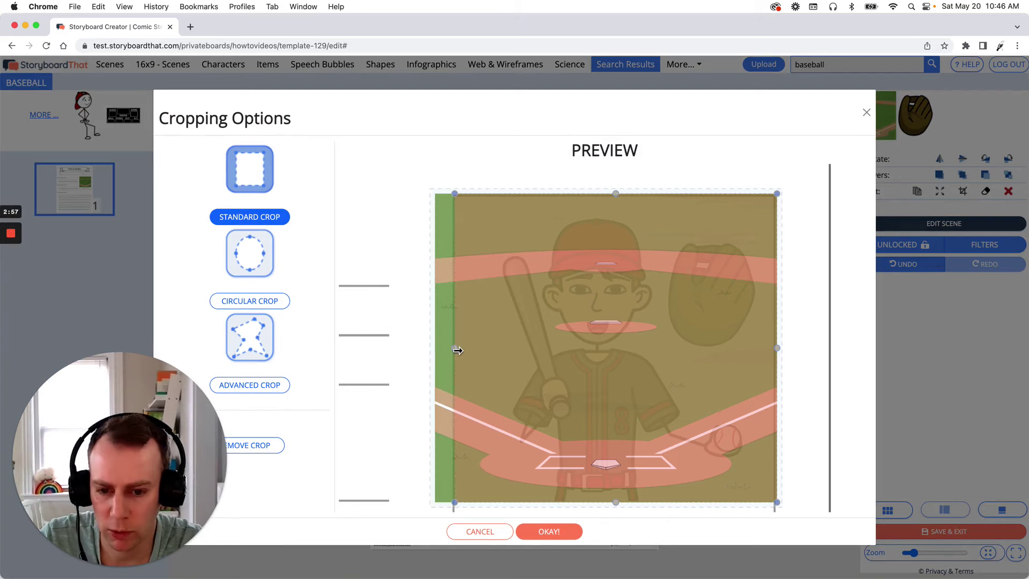
{"action": "left_click", "coordinate": [574, 534]}
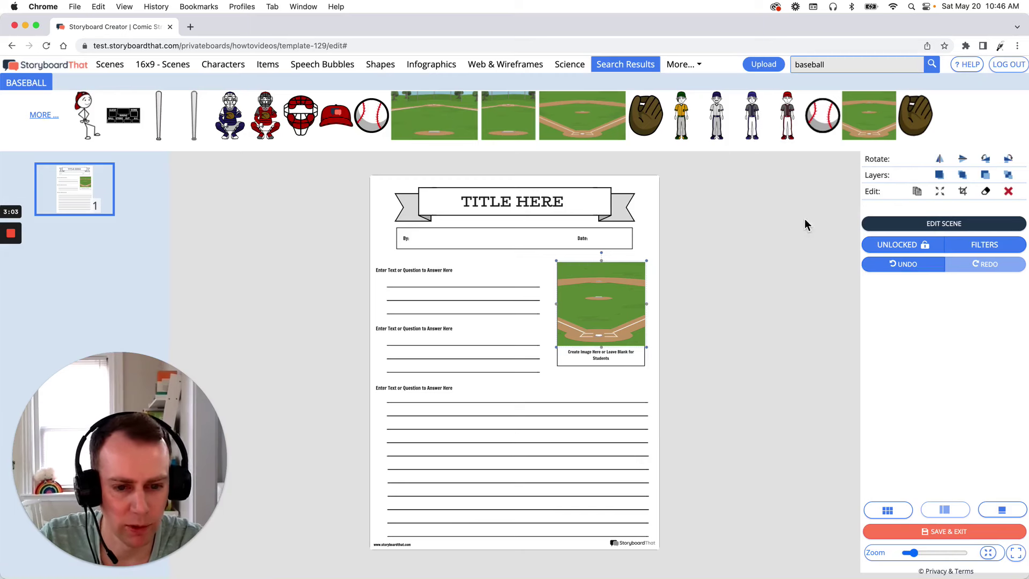
- Layer the field image so it sits just behind the player and glove
{"action": "left_click", "coordinate": [1009, 176]}
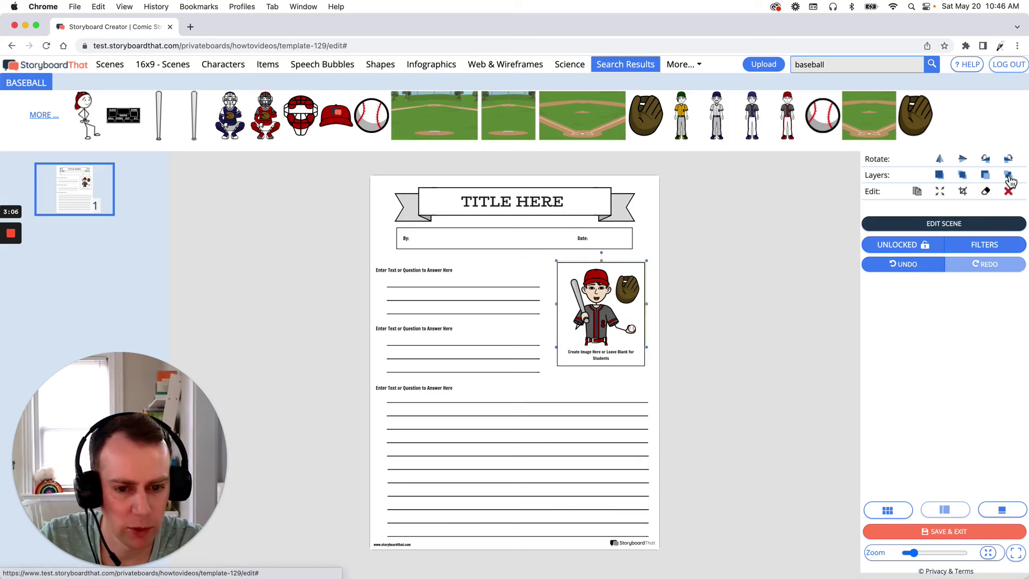
{"action": "left_click", "coordinate": [941, 177]}
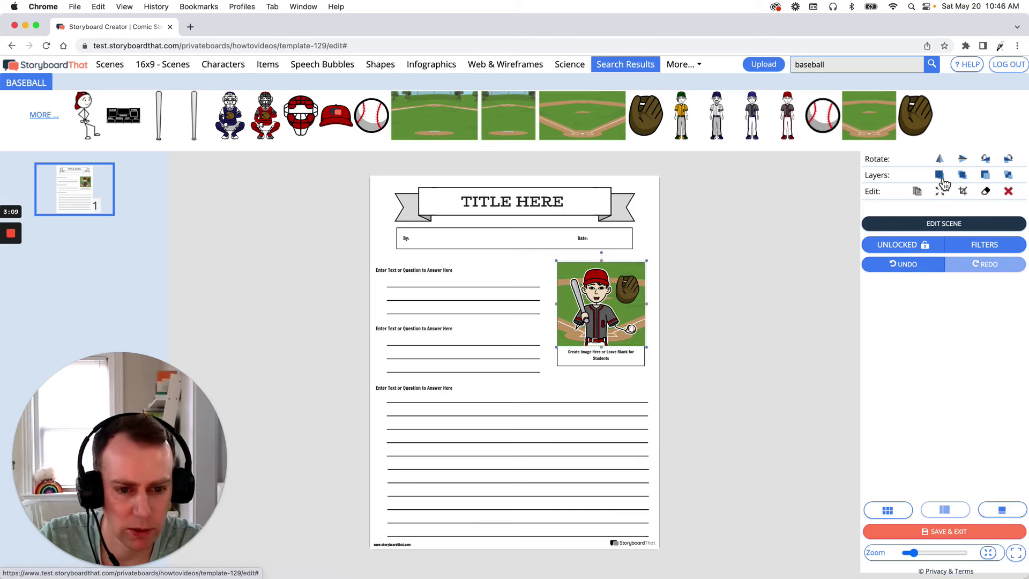
{"action": "left_click", "coordinate": [734, 282]}
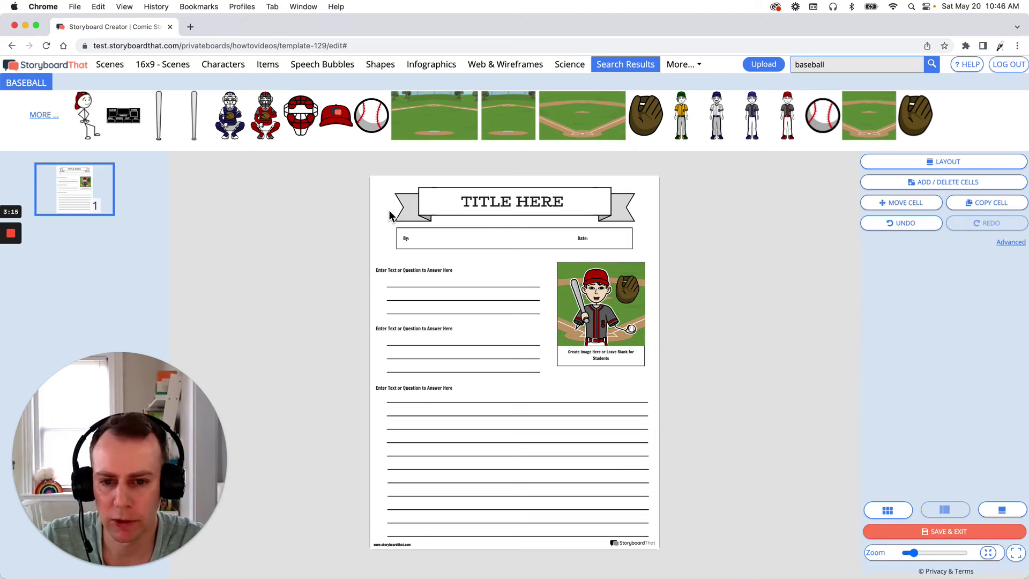
- Add the light gray pattern background, stretch it non-proportionally to fill the page, and send it to back
{"action": "left_click", "coordinate": [111, 67]}
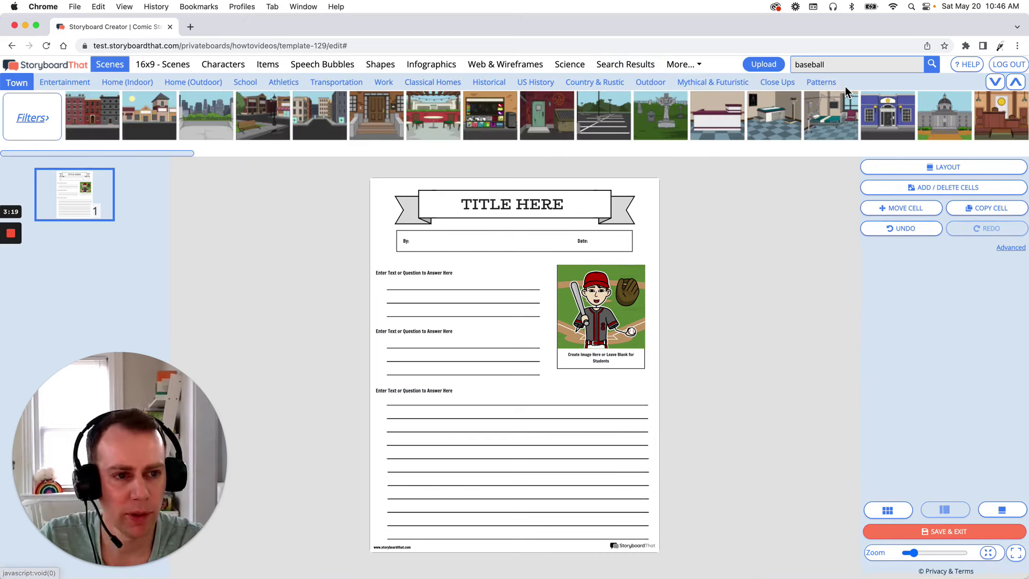
{"action": "left_click", "coordinate": [834, 86]}
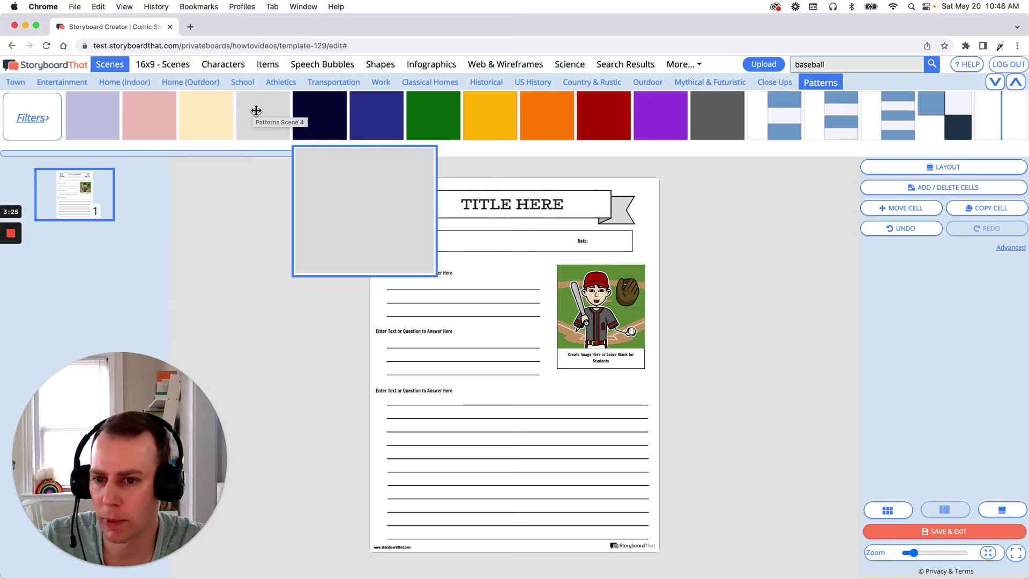
{"action": "left_click_drag", "start_coordinate": [256, 109], "coordinate": [406, 243]}
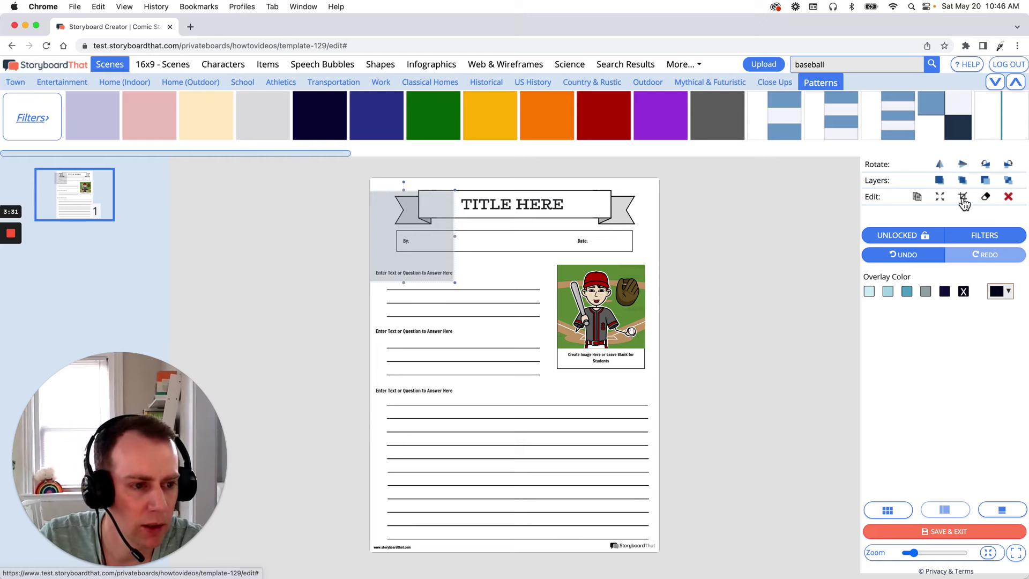
{"action": "left_click", "coordinate": [942, 197]}
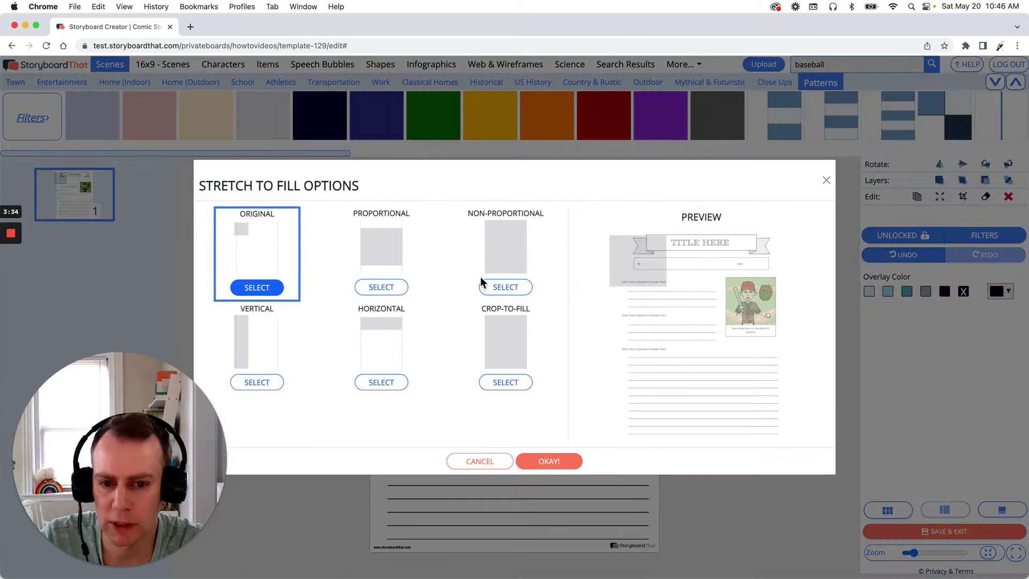
{"action": "left_click", "coordinate": [516, 289]}
{"action": "left_click", "coordinate": [542, 462]}
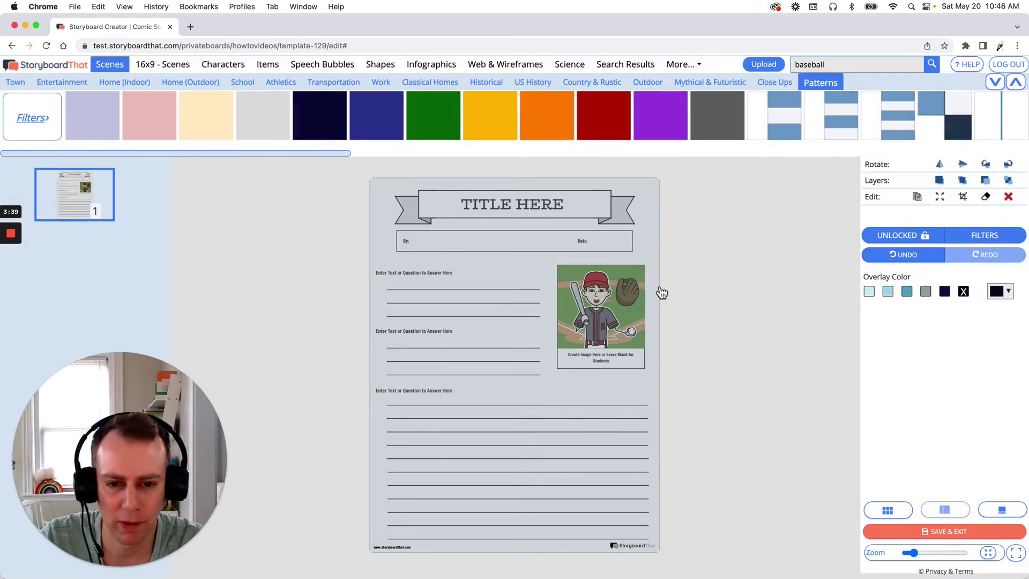
{"action": "left_click", "coordinate": [1009, 183]}
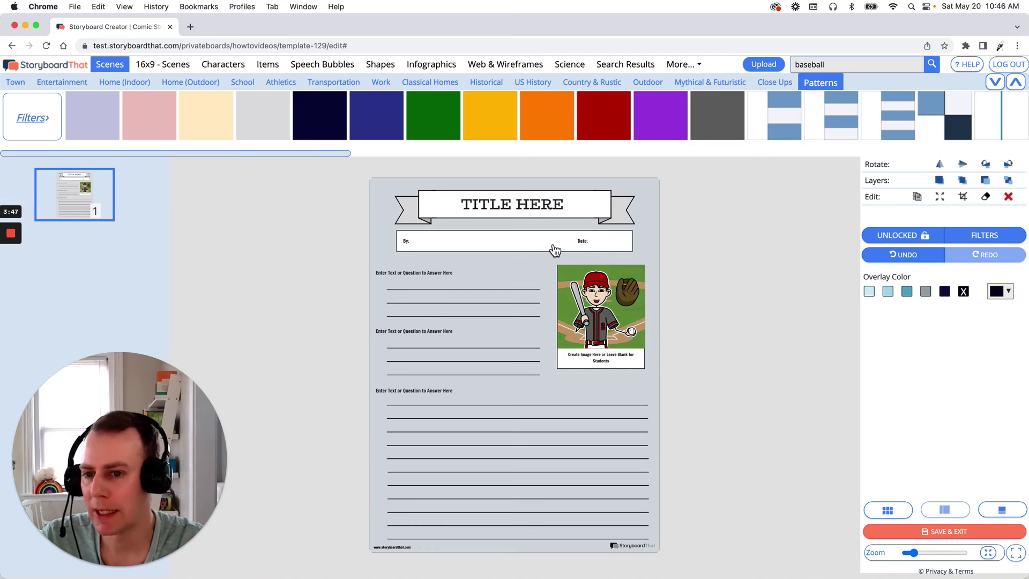
- Replace the TITLE HERE placeholder with 'Classroom News' and select the new title text
{"action": "left_click", "coordinate": [494, 201]}
{"action": "triple_click", "coordinate": [494, 201]}
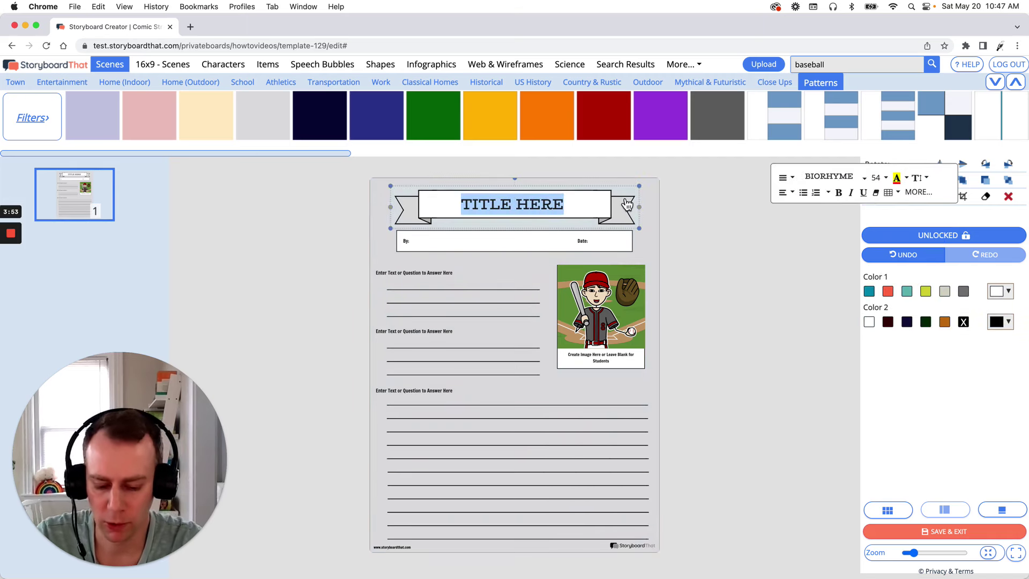
{"action": "type", "text": "Classro"}
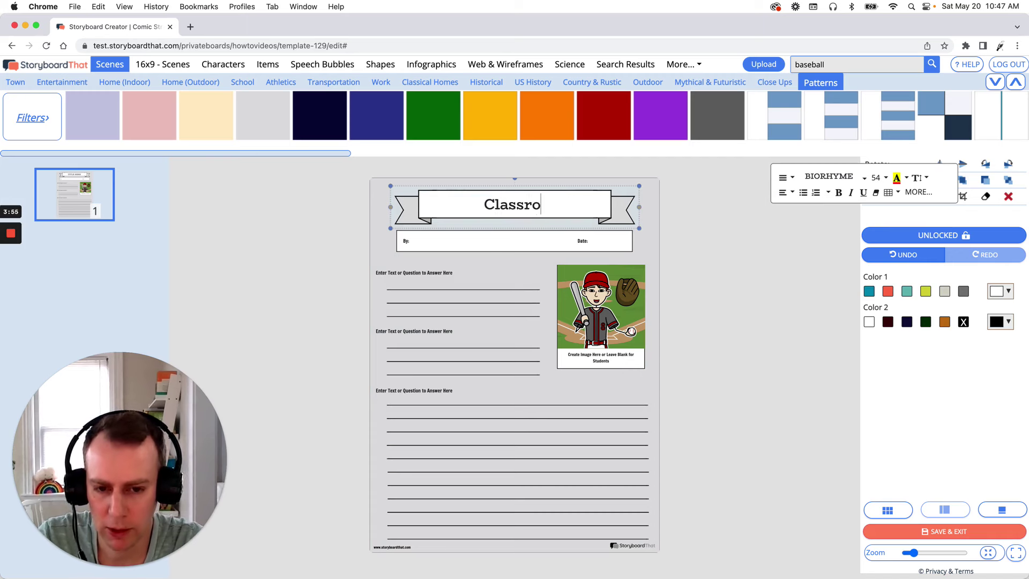
{"action": "type", "text": "om News"}
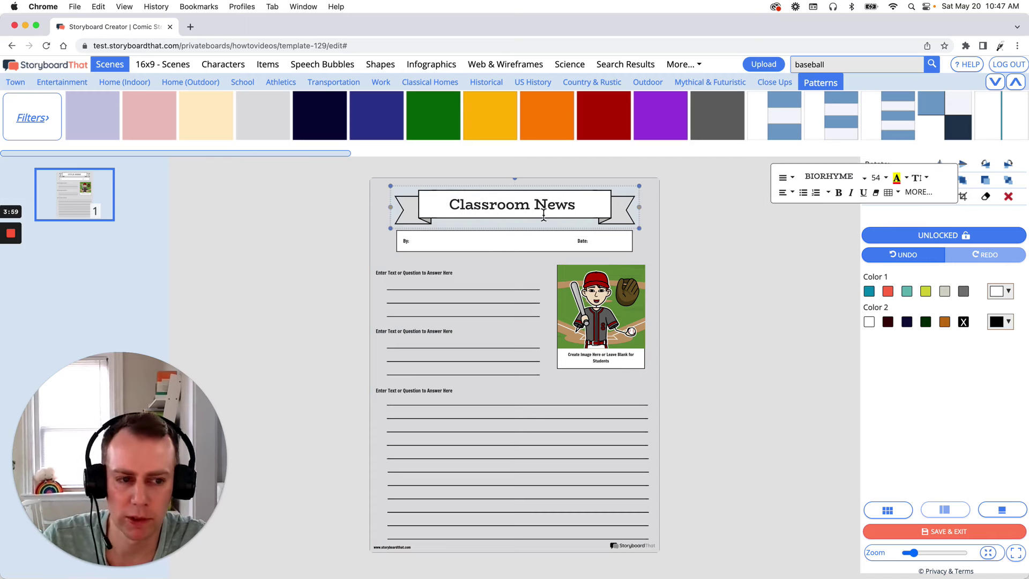
{"action": "left_click_drag", "start_coordinate": [582, 209], "coordinate": [441, 207]}
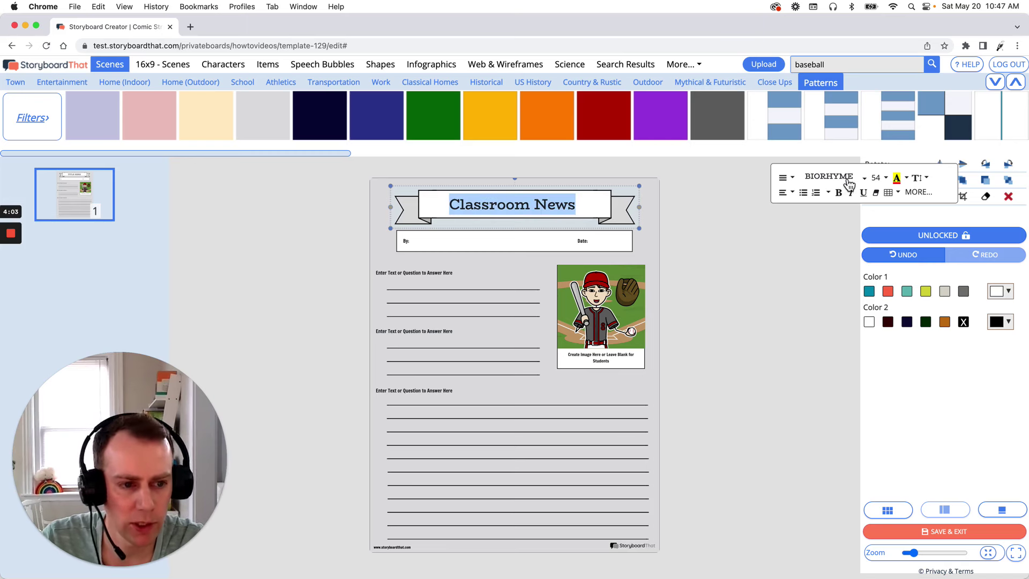
- Change the 'Classroom News' title font to Alfa Slab One and its size to 76, after briefly trying 60
{"action": "left_click", "coordinate": [864, 179]}
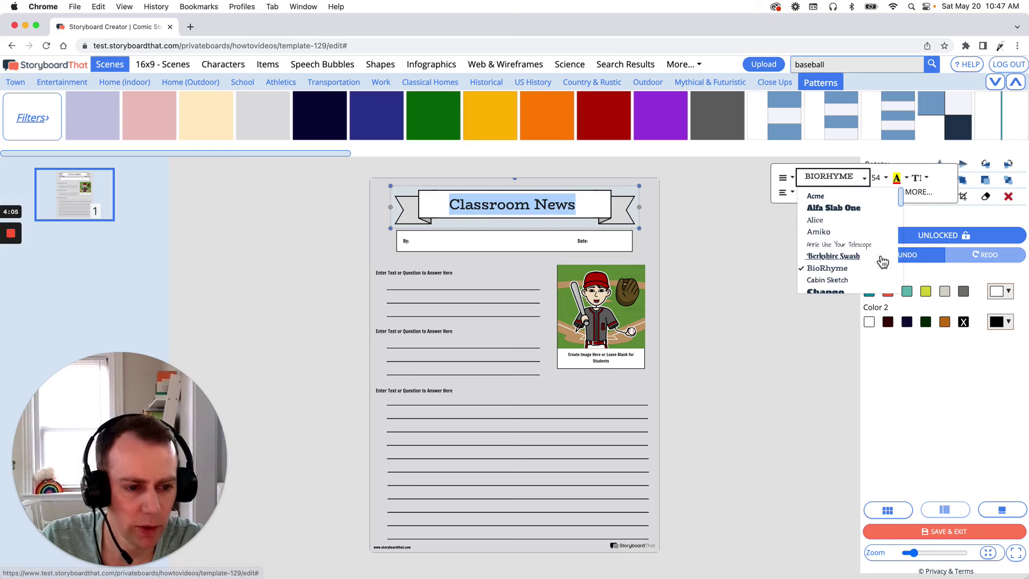
{"action": "left_click", "coordinate": [861, 211]}
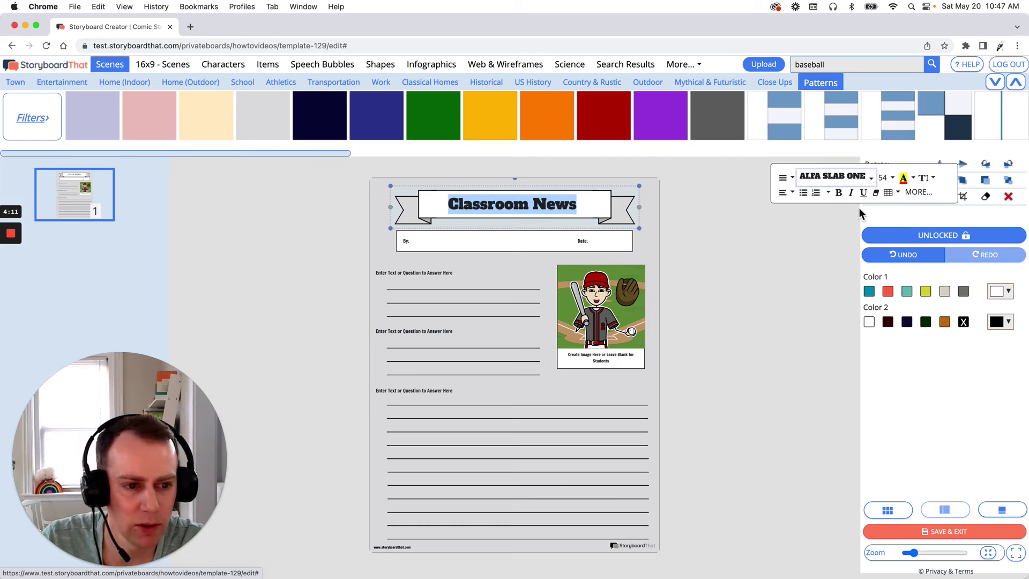
{"action": "left_click", "coordinate": [885, 177]}
{"action": "scroll", "coordinate": [909, 257], "scroll_direction": "down", "scroll_amount": 2}
{"action": "left_click", "coordinate": [908, 260]}
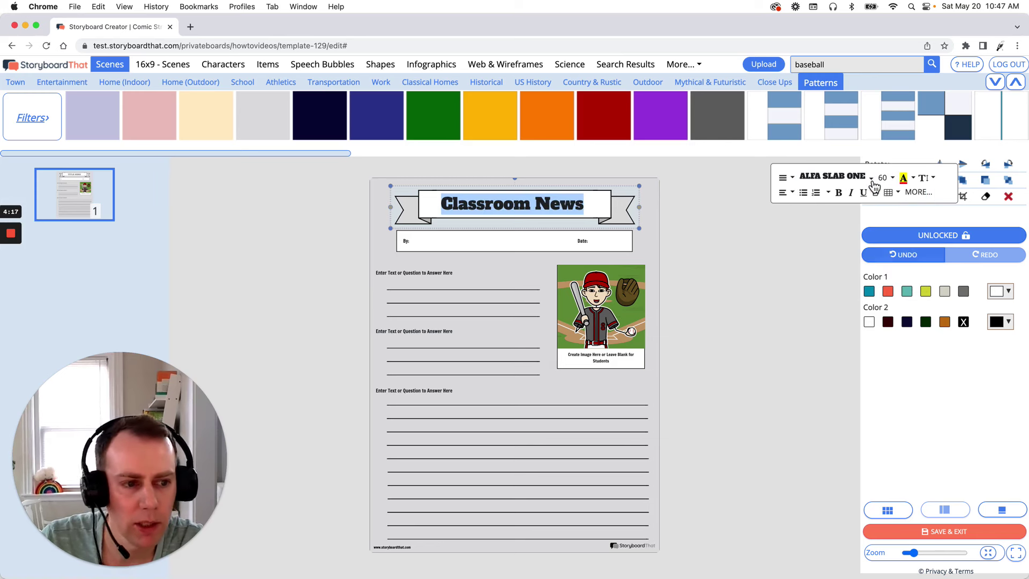
{"action": "left_click", "coordinate": [892, 178]}
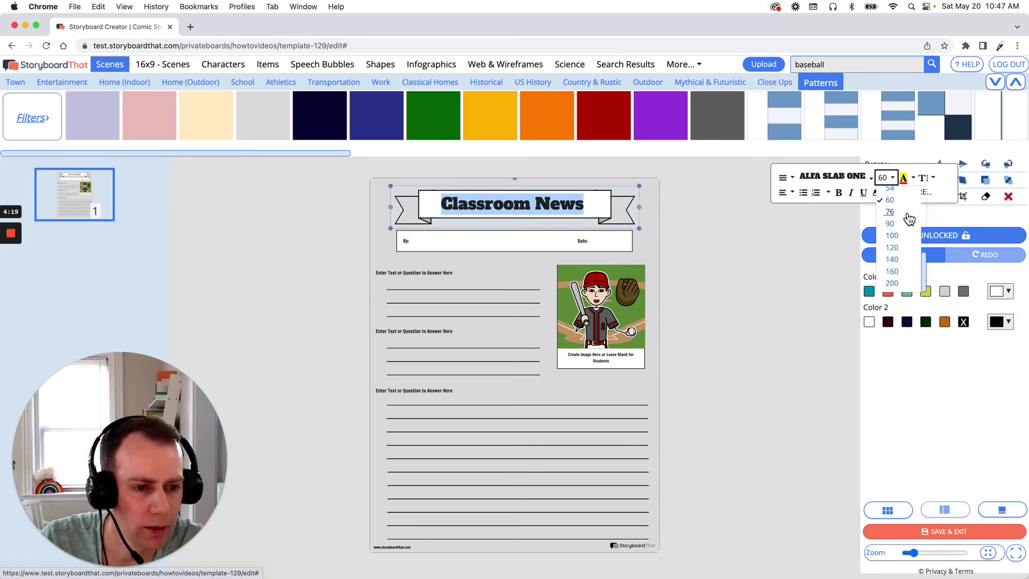
{"action": "left_click", "coordinate": [907, 213]}
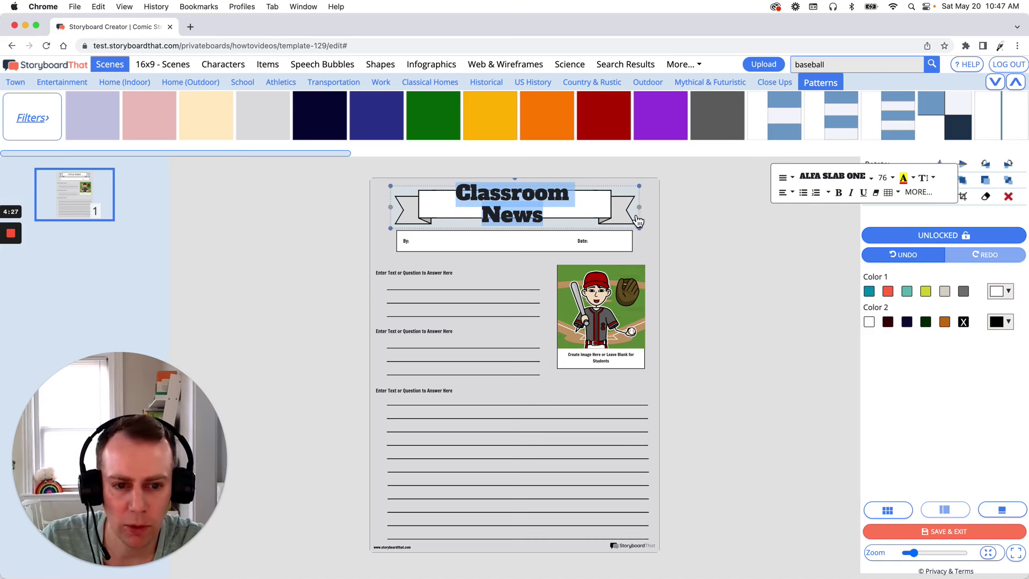
- Stretch the title banner's right and left edges outward so 'Classroom News' sits on one line
{"action": "left_click_drag", "start_coordinate": [642, 210], "coordinate": [662, 210]}
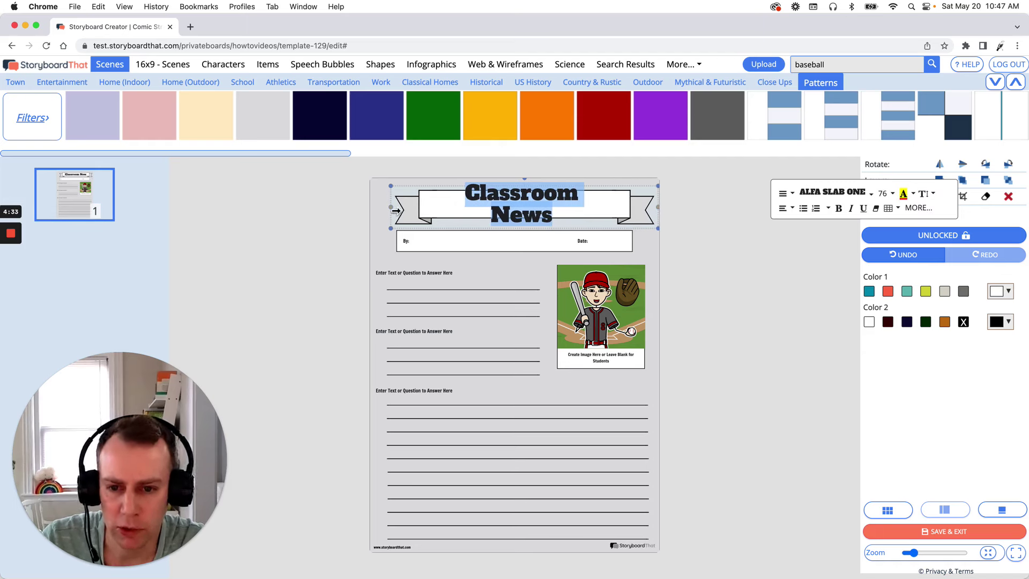
{"action": "left_click_drag", "start_coordinate": [395, 210], "coordinate": [375, 209]}
{"action": "left_click", "coordinate": [733, 239]}
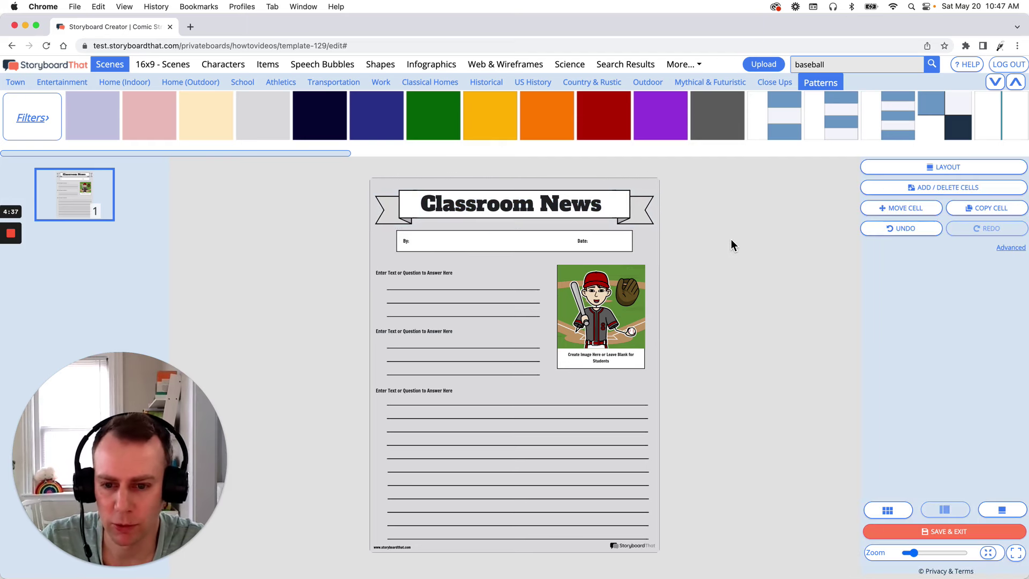